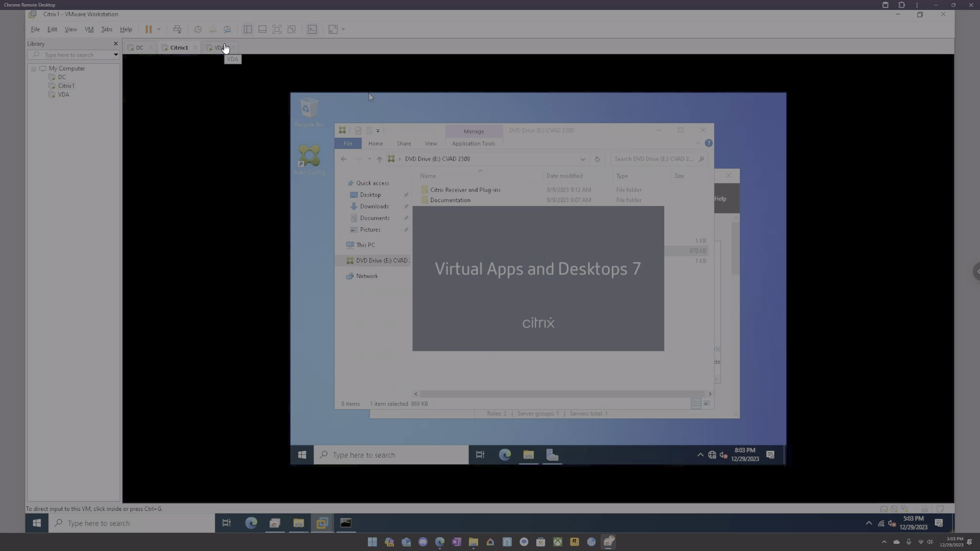
- Close the DVD drive and Server Manager windows on Citrix1, and start the Citrix StoreFront setup
click(526, 309)
mouse_move(538, 458)
click(704, 131)
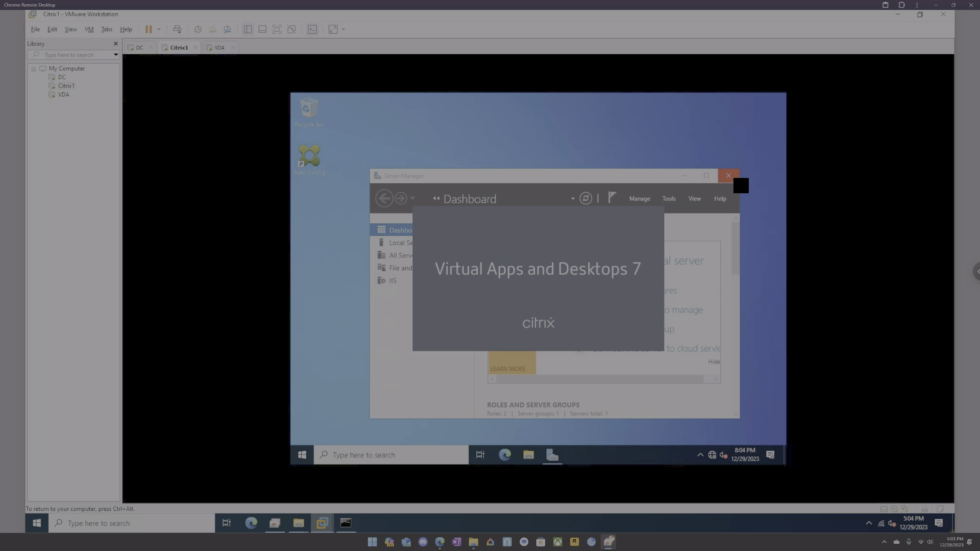
click(733, 177)
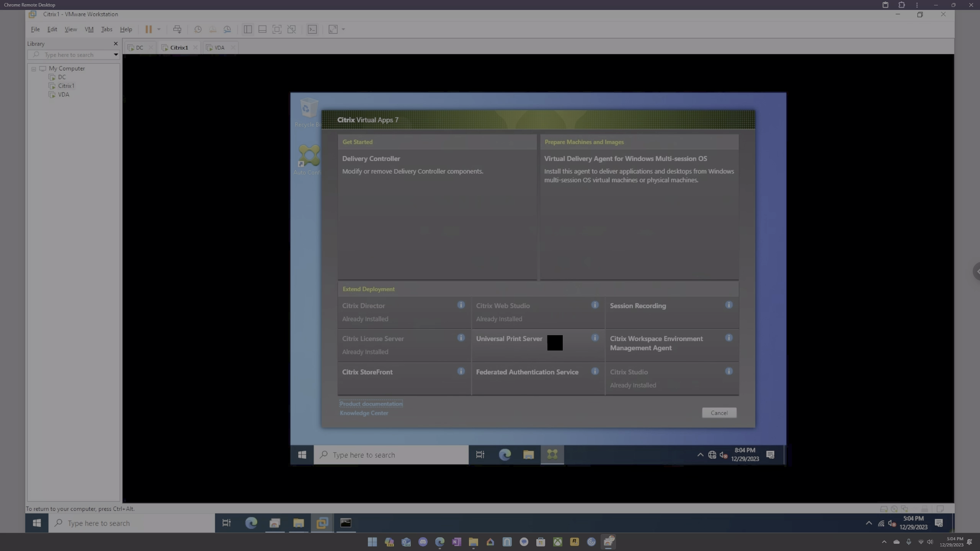
click(382, 389)
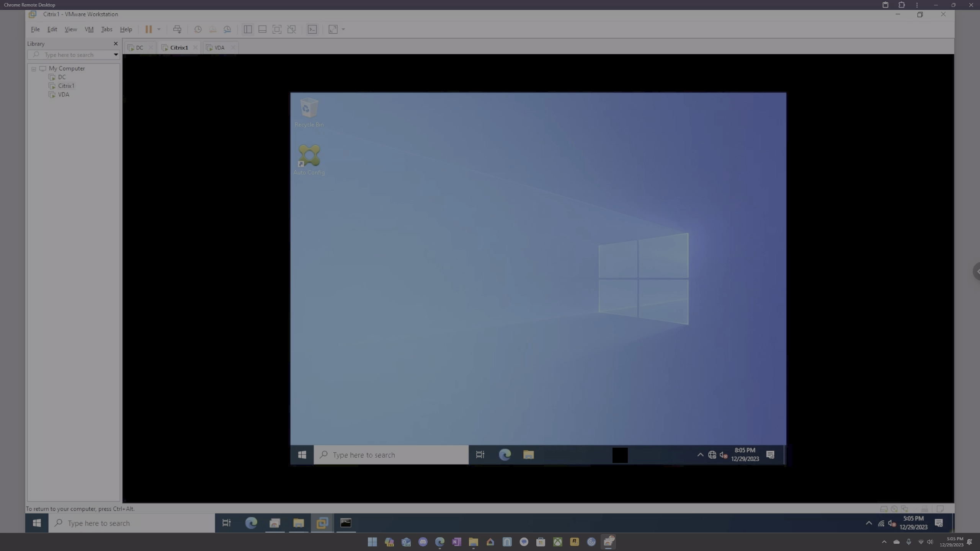
- Bring up the host's D:\Lab\VDA folder, and return to the StoreFront setup in Citrix1
key(ctrl+alt)
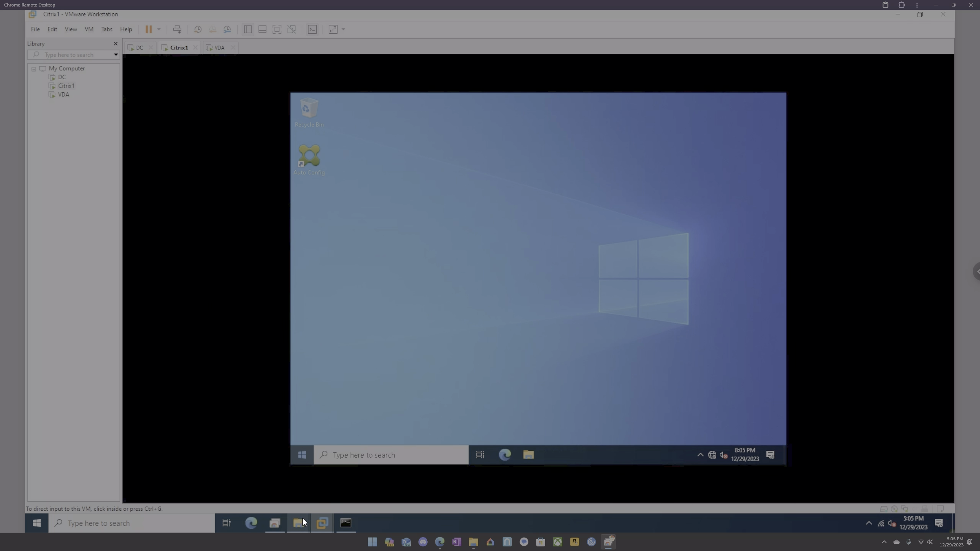
mouse_move(301, 523)
click(262, 447)
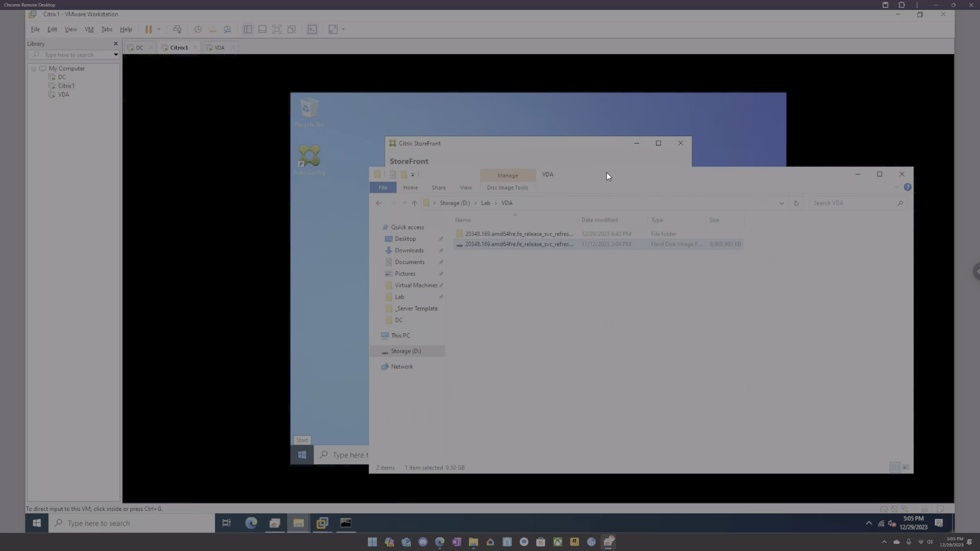
click(564, 152)
- Accept the StoreFront license agreement, continue past the prerequisites, and start the installation
click(592, 367)
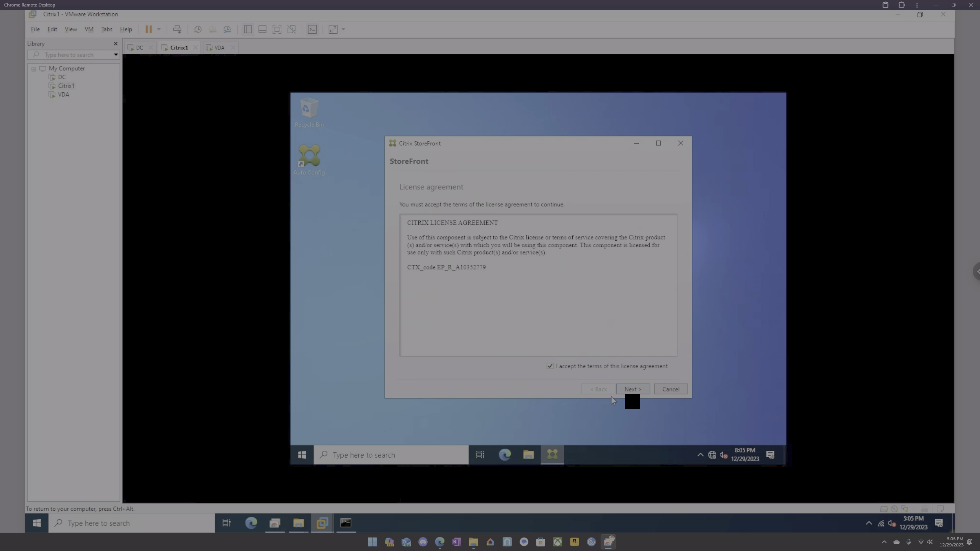
click(633, 389)
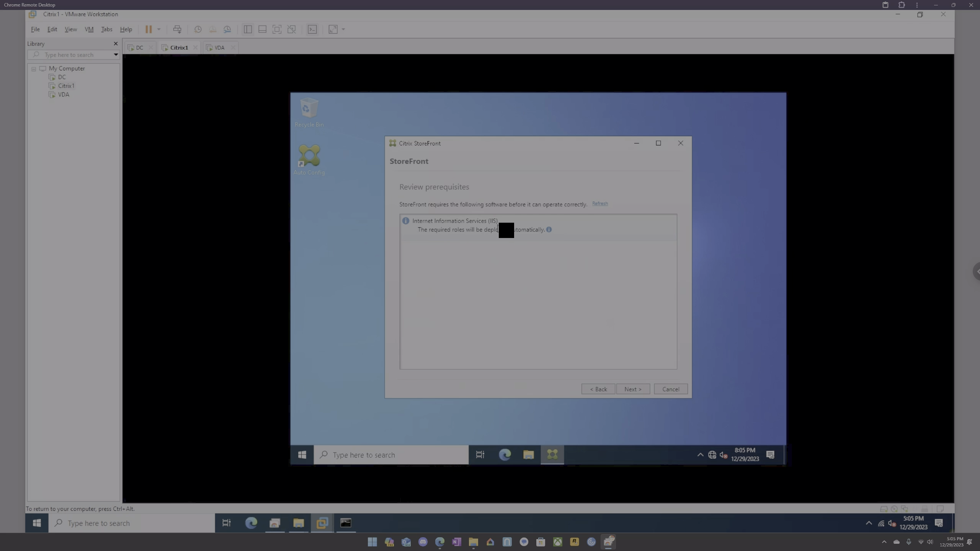
click(634, 389)
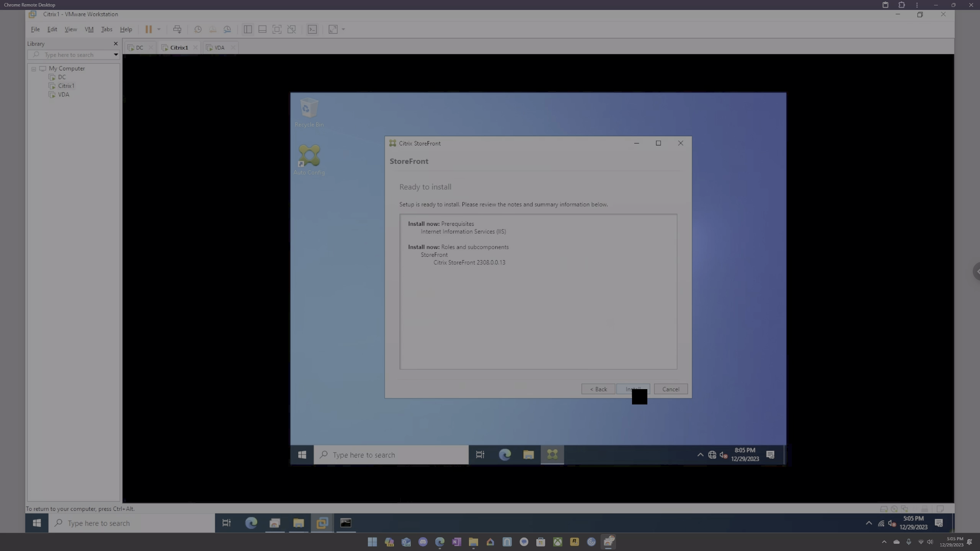
click(634, 389)
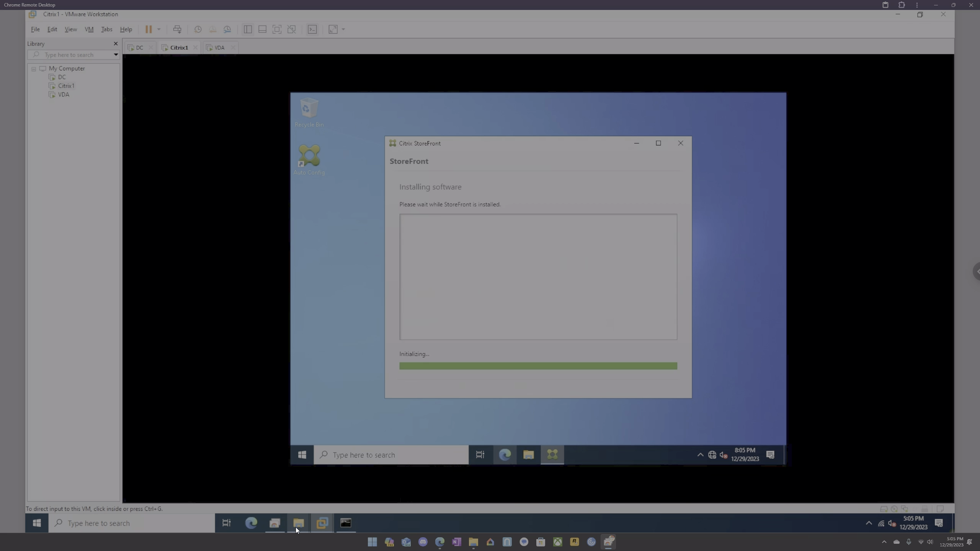
- Try to open the network share \\vda\c$ from the host's CVAD folder window, and close that window
mouse_move(296, 527)
click(330, 453)
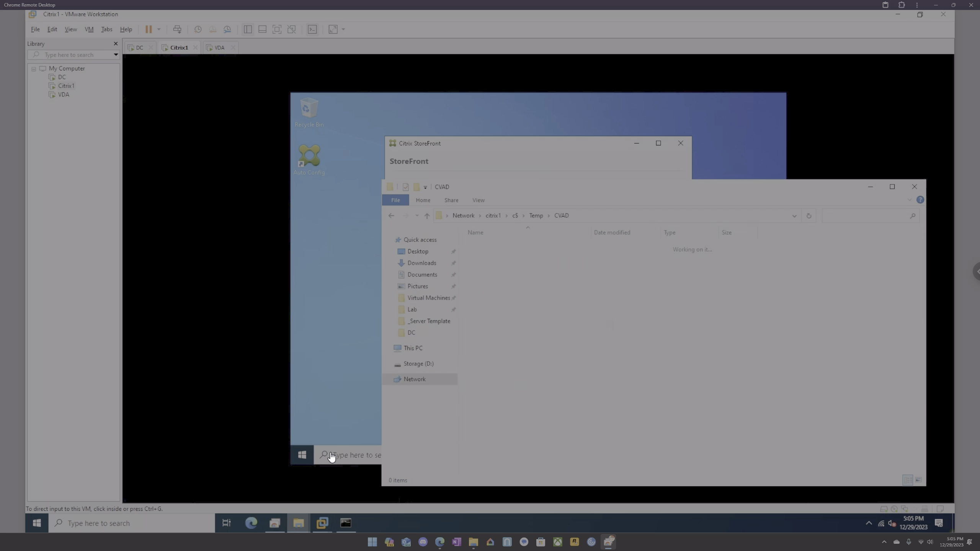
click(590, 216)
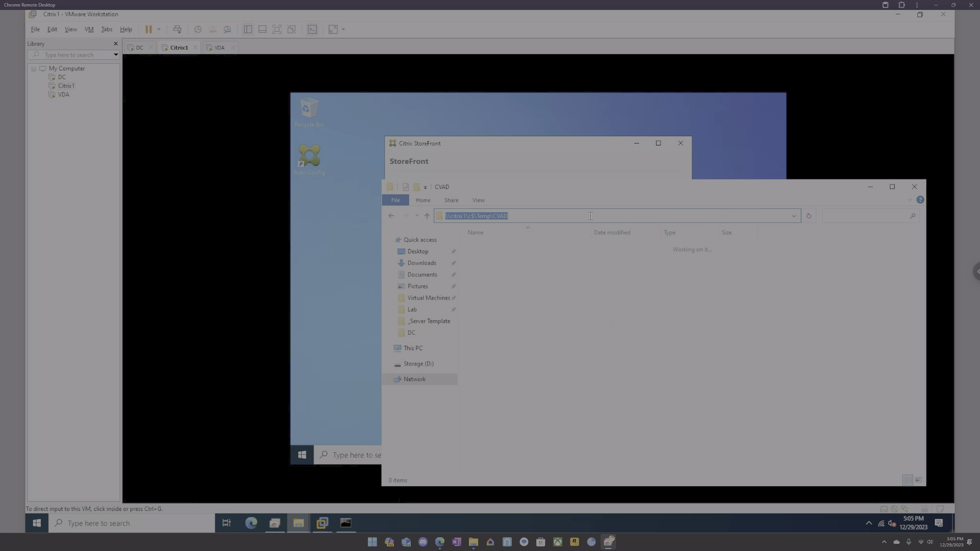
text(\\v)
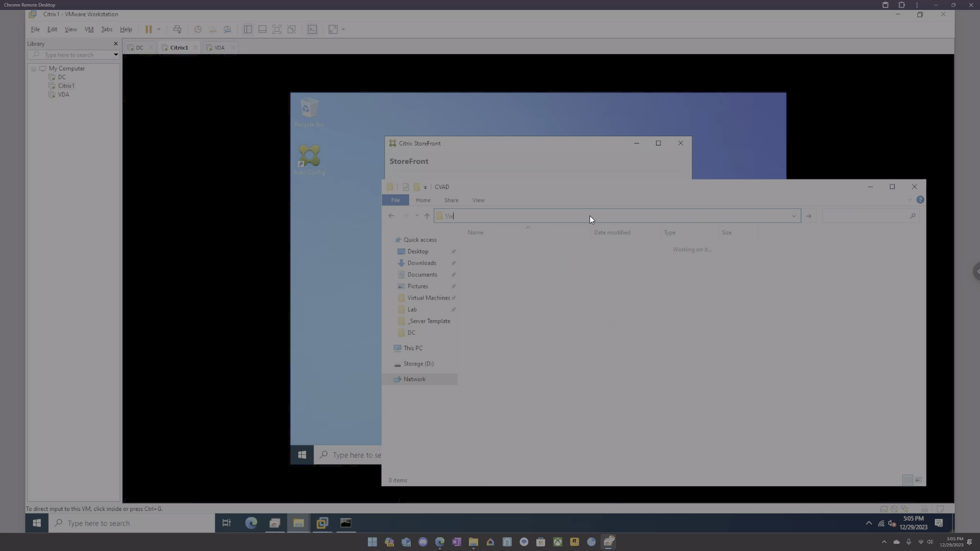
text(da\c#)
key(shift+Left)
text($)
key(Return)
click(920, 187)
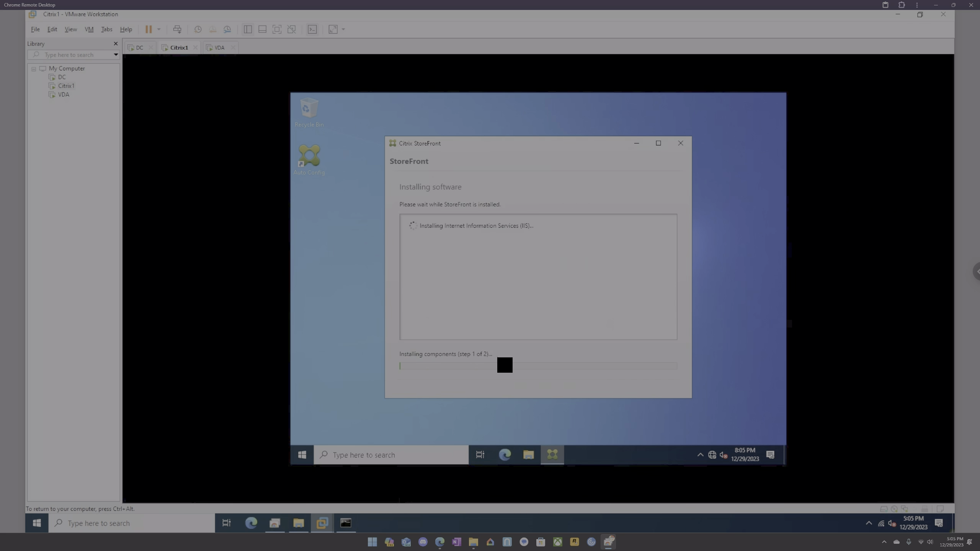
- Ping vda from the host's Command Prompt and check the replies
click(345, 524)
click(406, 248)
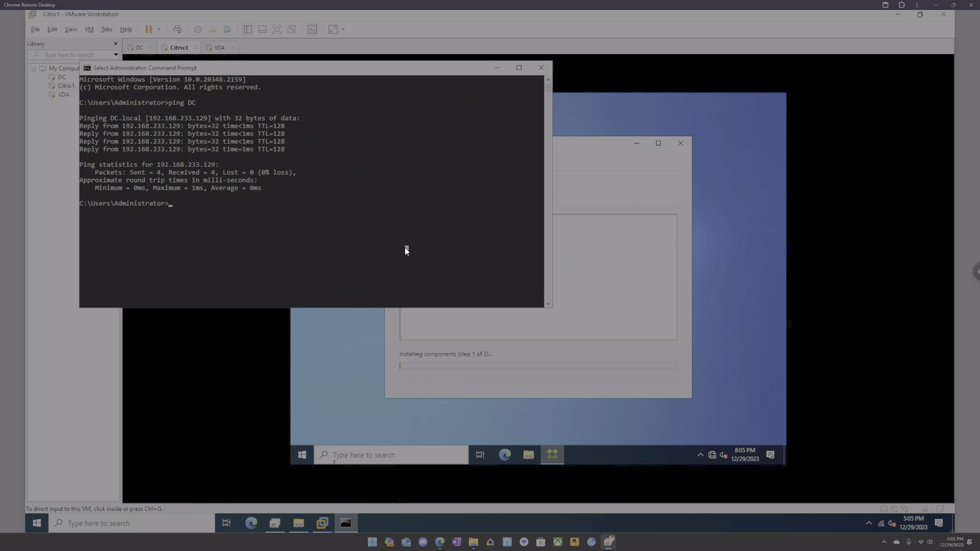
text(ping vda)
key(Return)
click(497, 68)
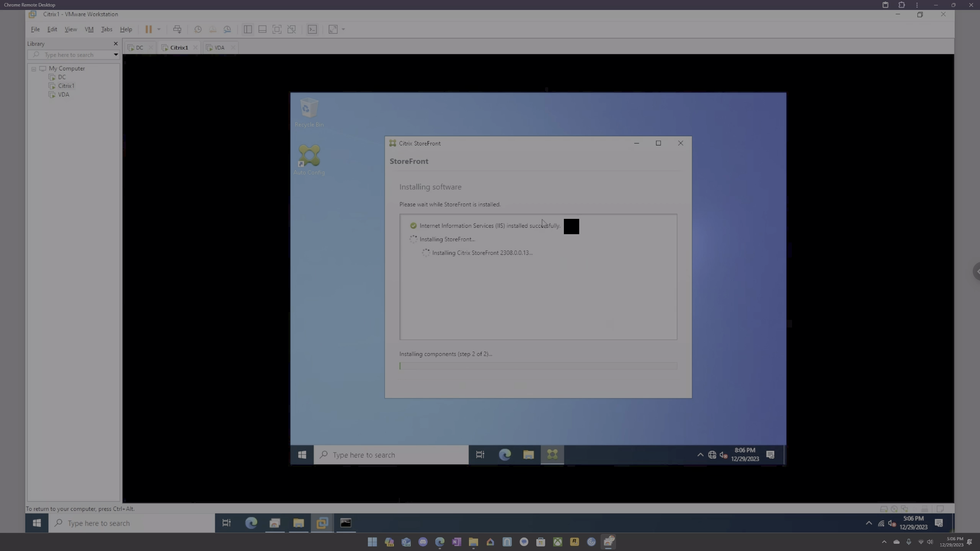
click(345, 523)
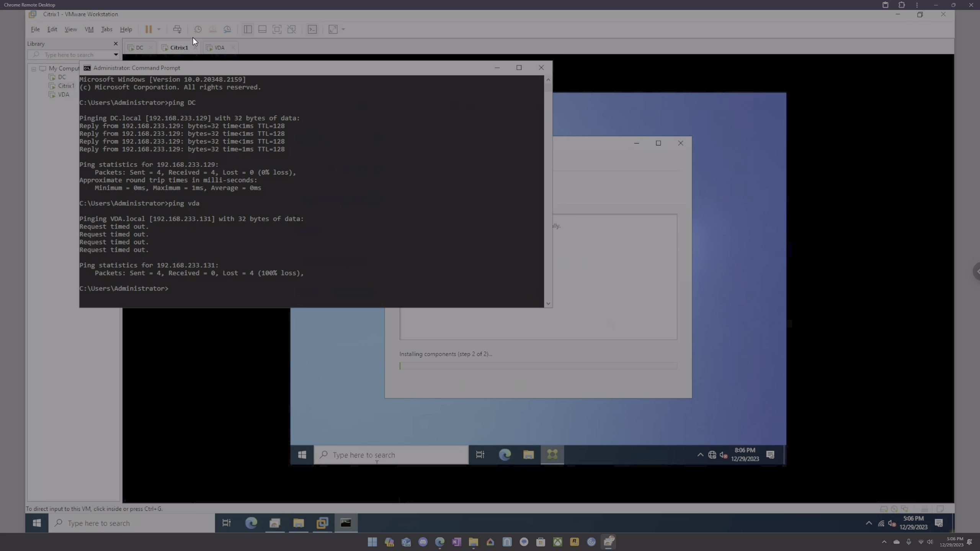
- Unlock the VDA virtual machine, sign in as citrixadmin with the account password, and switch back to Citrix1
click(218, 49)
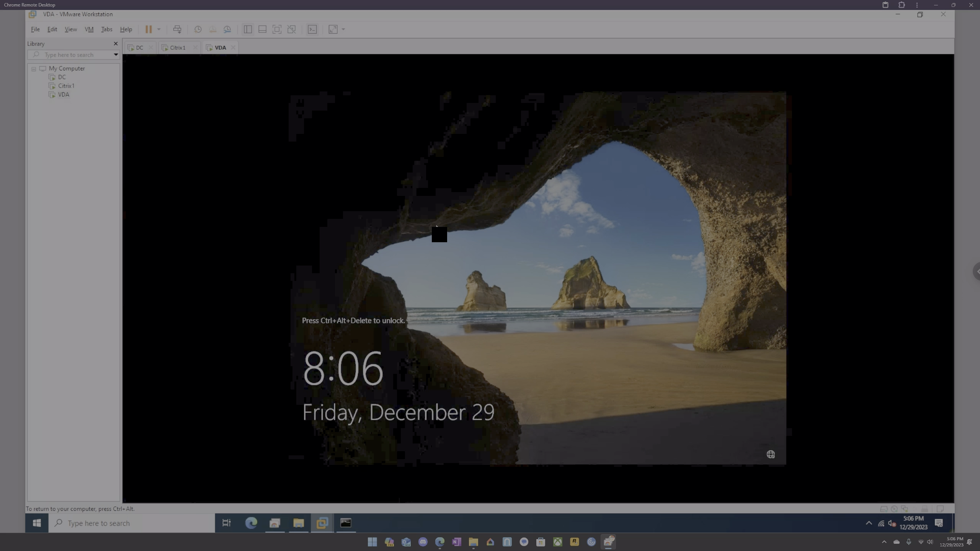
right_click(70, 95)
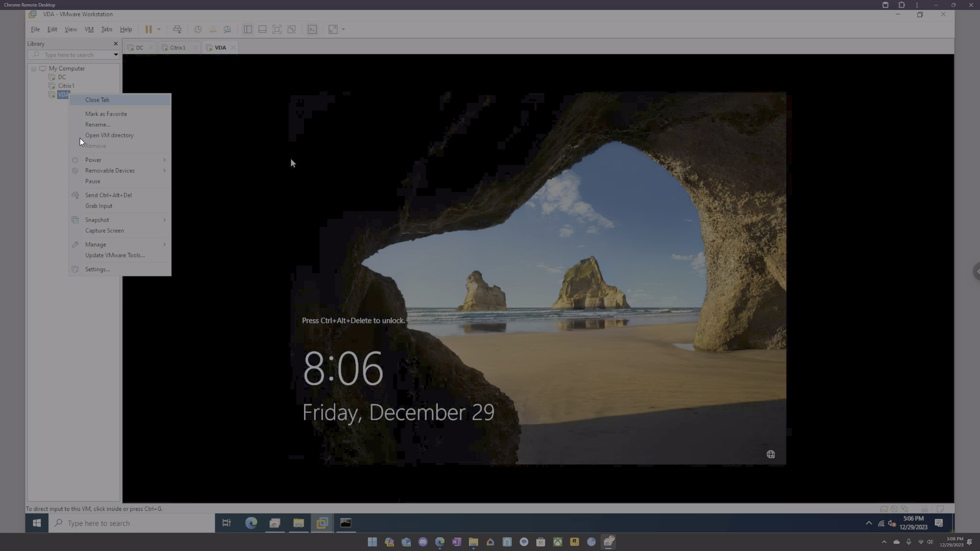
click(108, 195)
click(504, 313)
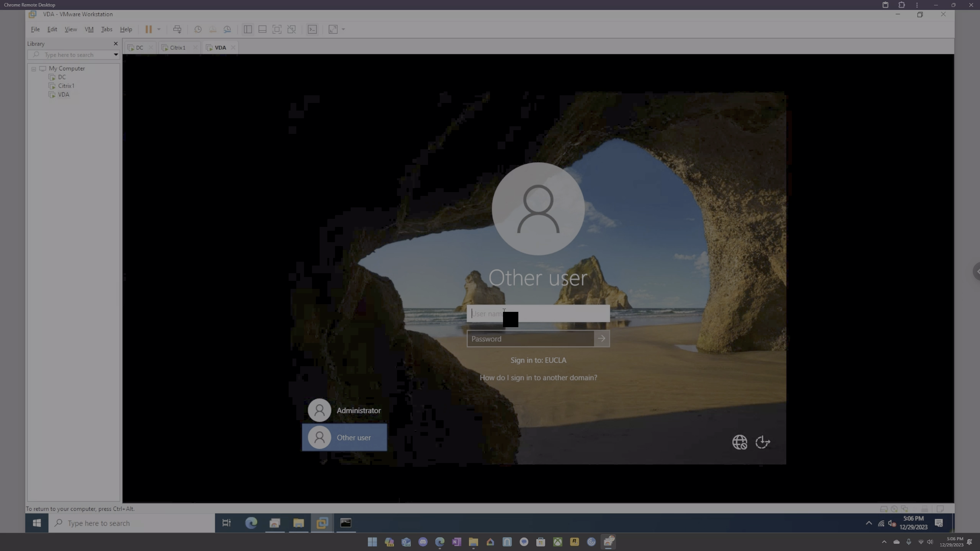
text(citrix)
text(admin)
key(Tab)
text(*******)
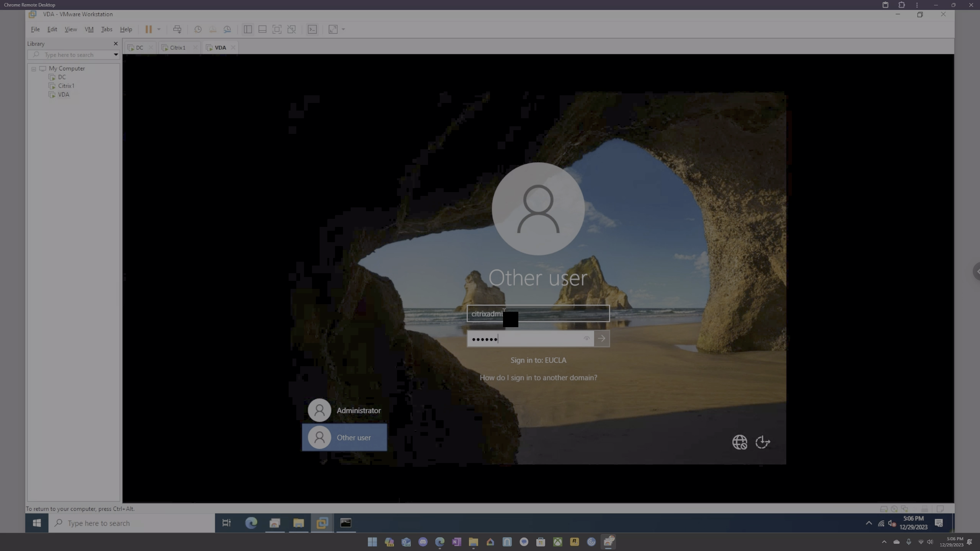
key(Return)
click(178, 48)
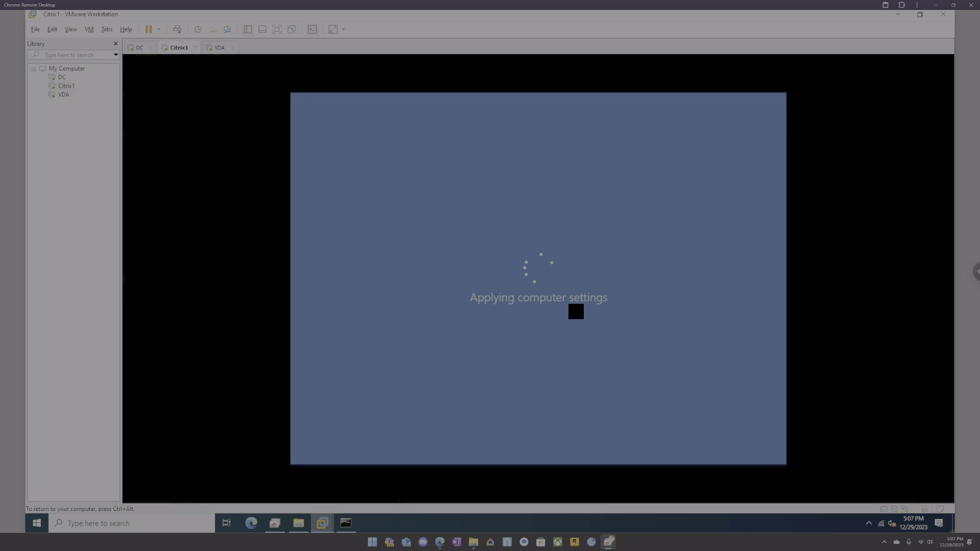